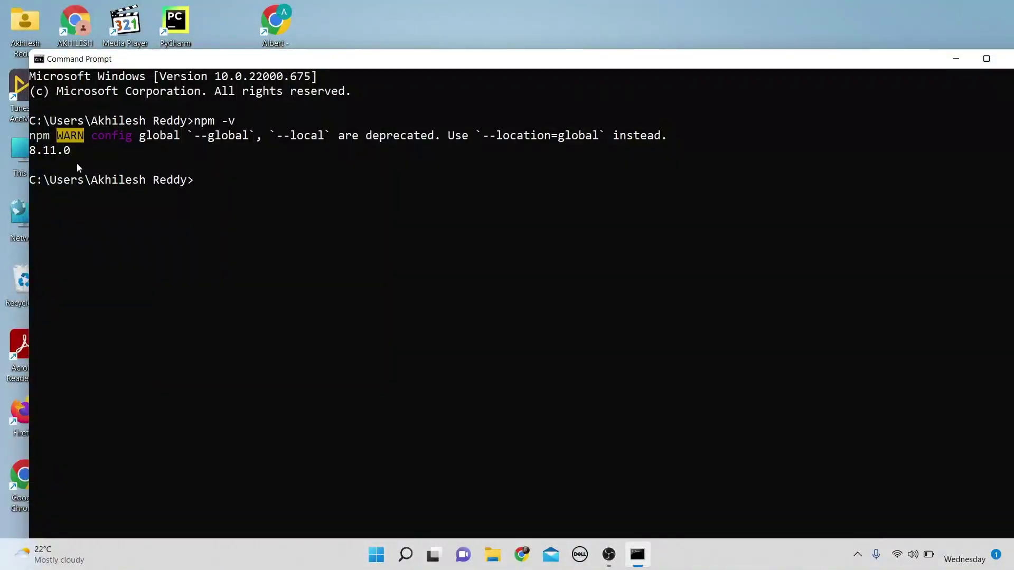
Rerun npm -v to show the deprecation warning, then copy '--location=global' from it.
{"action": "left_click", "coordinate": [219, 183]}
{"action": "key", "text": "Up"}
{"action": "key", "text": "Return"}
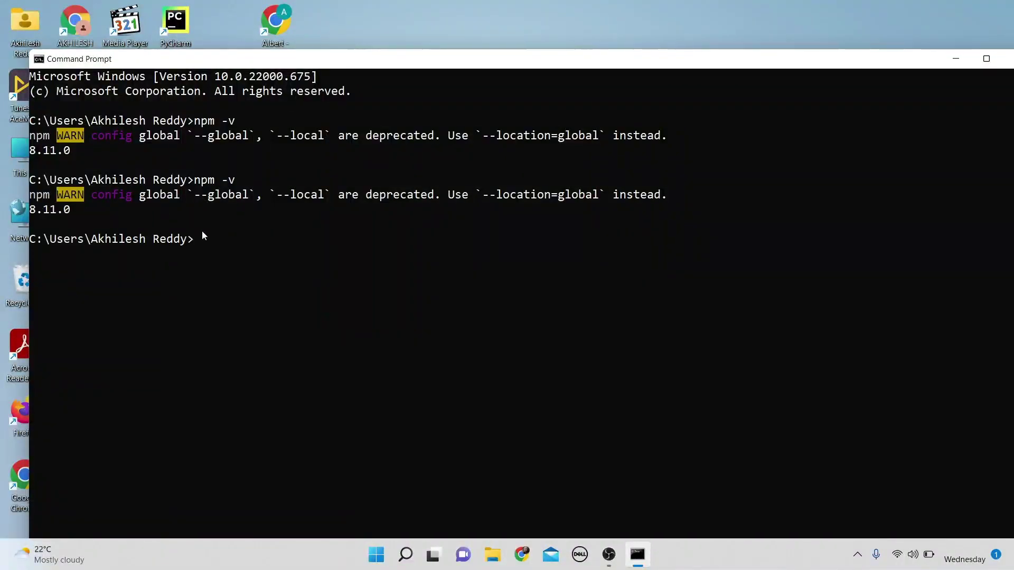
{"action": "mouse_move", "coordinate": [602, 194]}
{"action": "left_mouse_down"}
{"action": "mouse_move", "coordinate": [609, 207]}
{"action": "mouse_move", "coordinate": [484, 195]}
{"action": "left_mouse_up"}
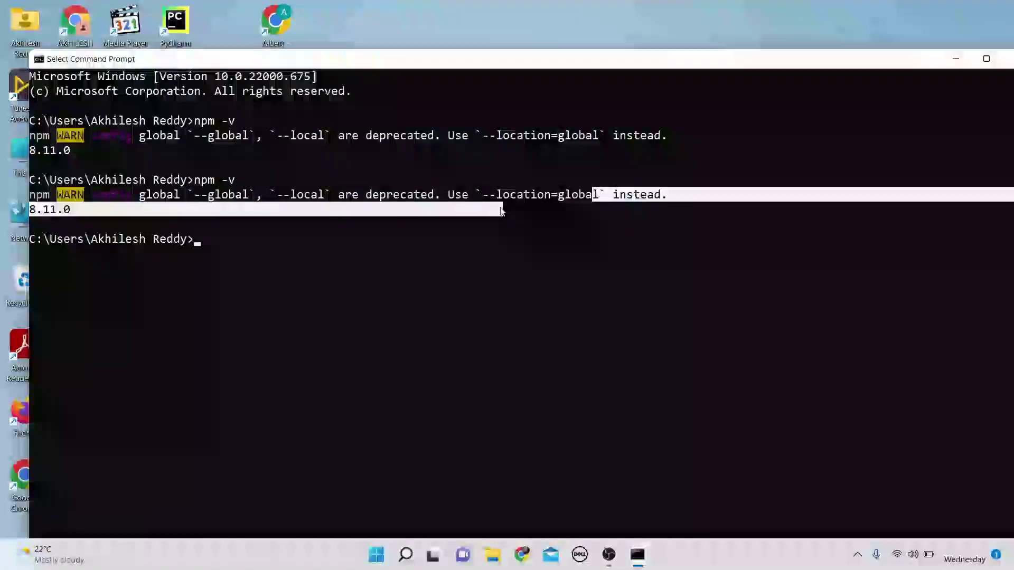
{"action": "right_click", "coordinate": [491, 351]}
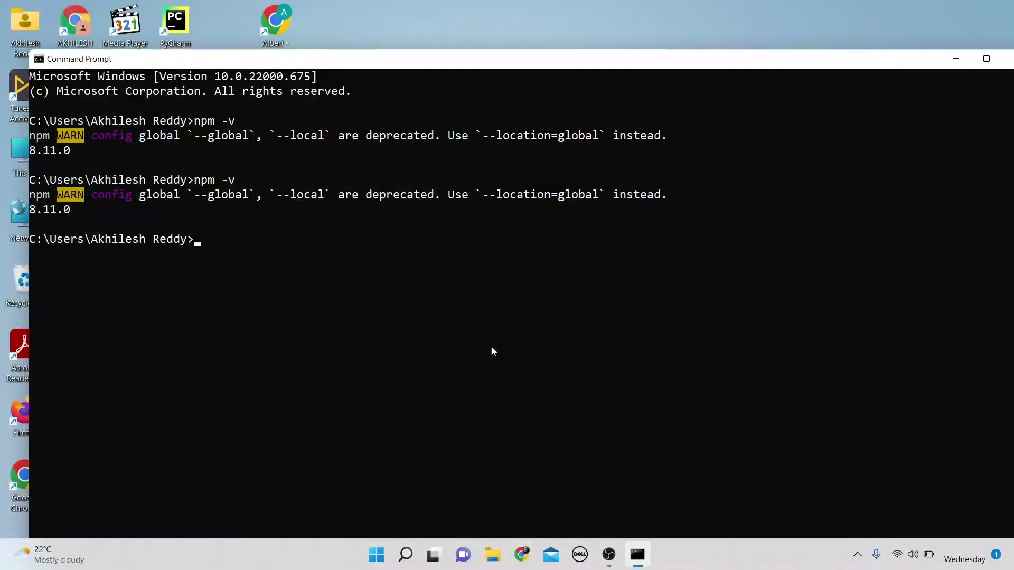
Browse to C:\Program Files\nodejs in File Explorer and select the npm file.
{"action": "left_click", "coordinate": [492, 555]}
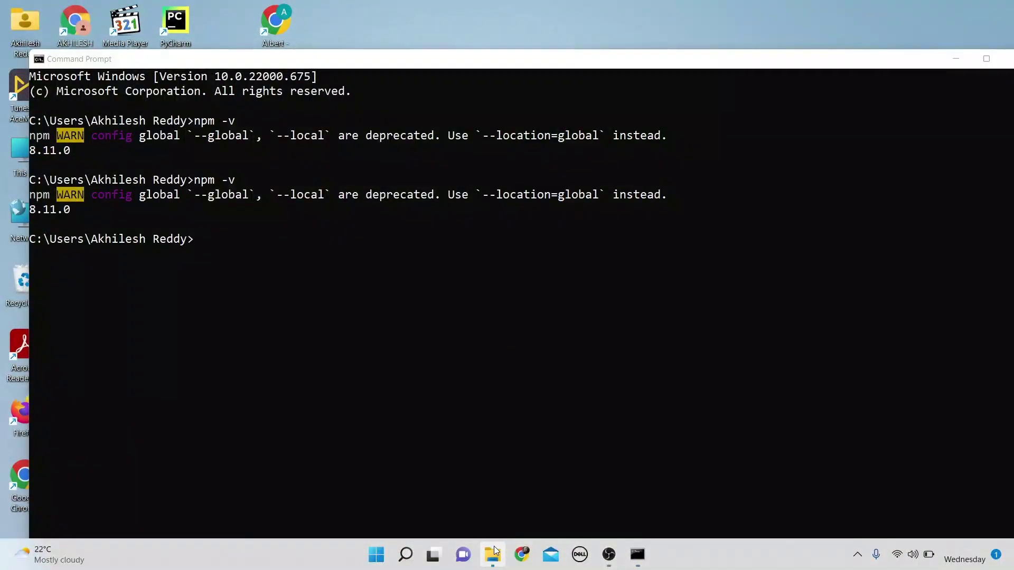
{"action": "scroll", "coordinate": [46, 442], "scroll_direction": "down", "scroll_amount": 5}
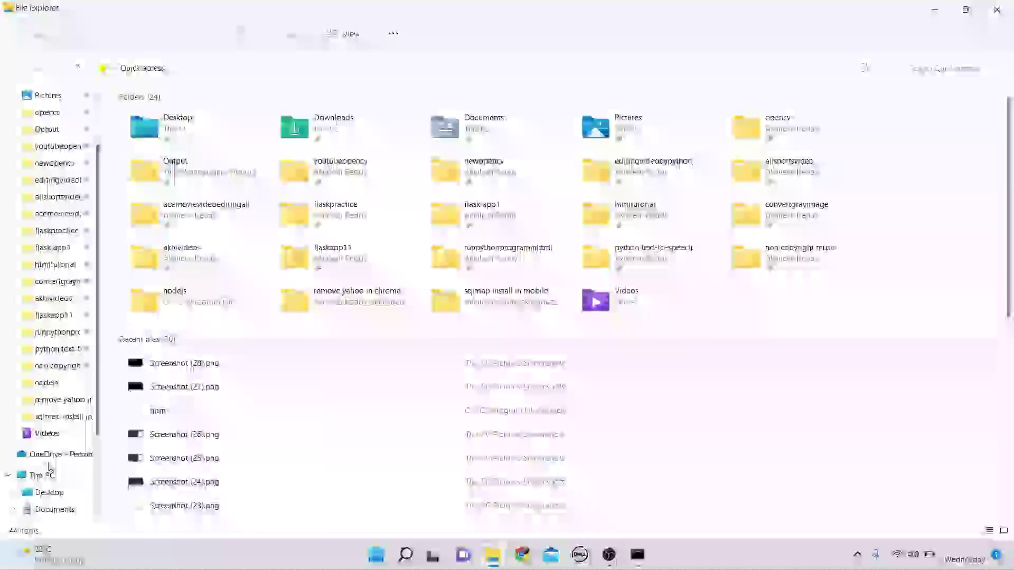
{"action": "left_click", "coordinate": [42, 407]}
{"action": "double_click", "coordinate": [191, 211]}
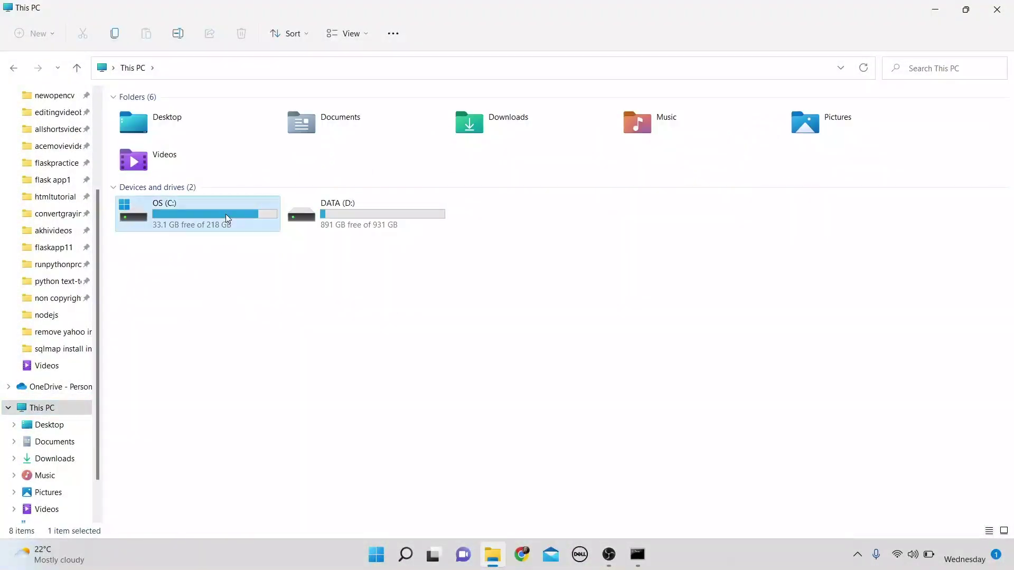
{"action": "scroll", "coordinate": [226, 218], "scroll_direction": "down", "scroll_amount": 5}
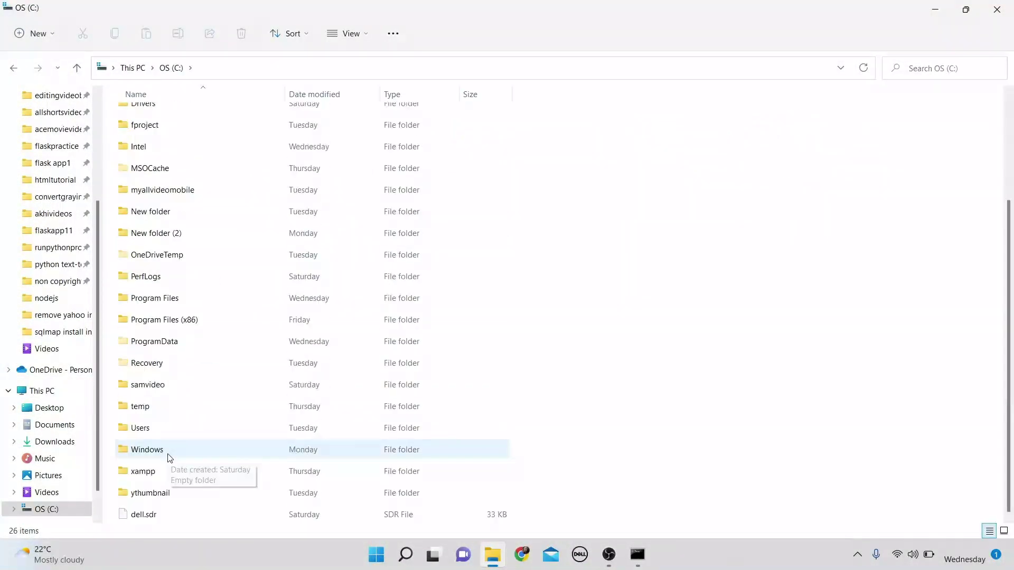
{"action": "double_click", "coordinate": [169, 298]}
{"action": "scroll", "coordinate": [168, 308], "scroll_direction": "down", "scroll_amount": 3}
{"action": "scroll", "coordinate": [168, 309], "scroll_direction": "down", "scroll_amount": 2}
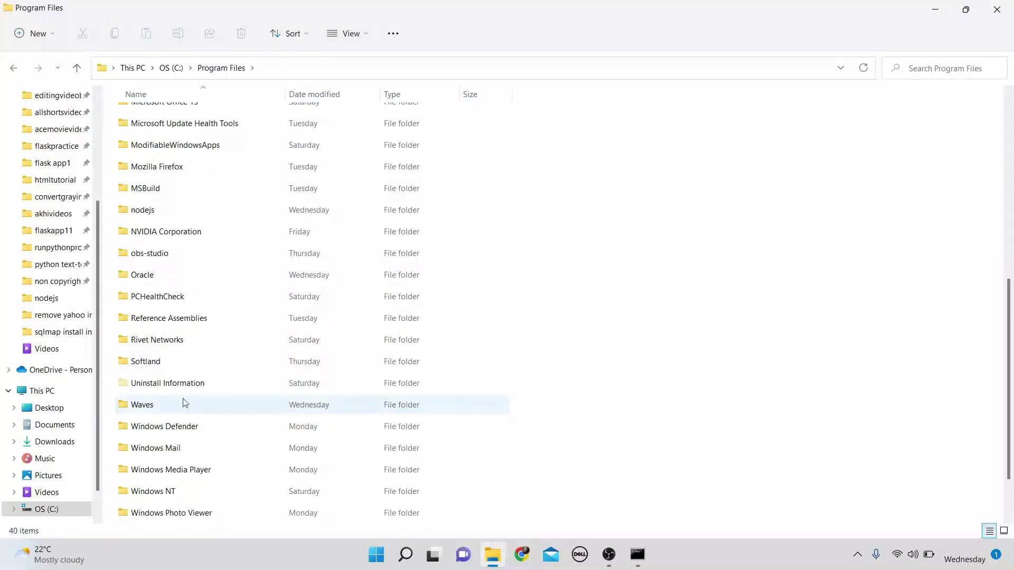
{"action": "scroll", "coordinate": [151, 281], "scroll_direction": "up", "scroll_amount": 3}
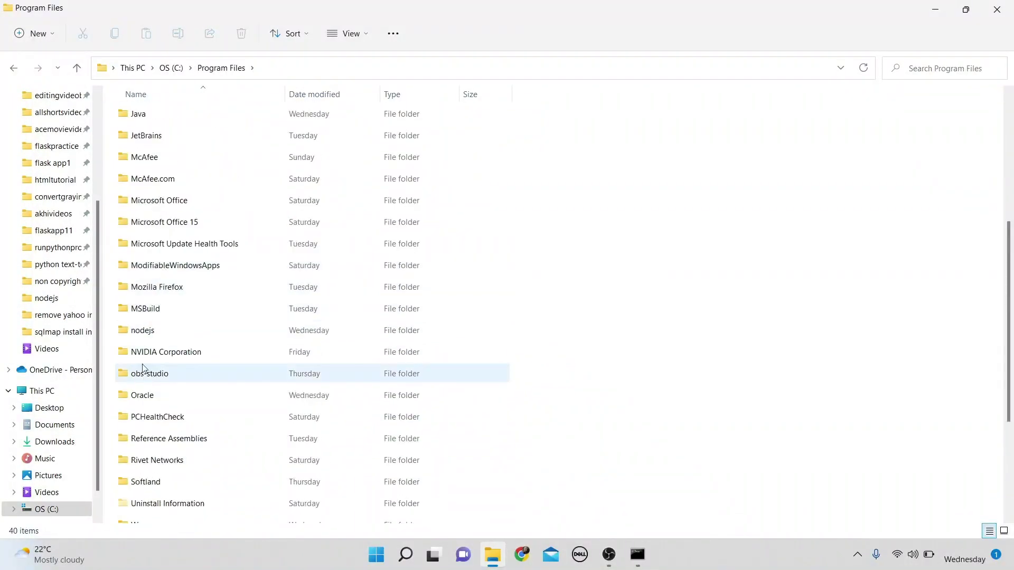
{"action": "left_click", "coordinate": [146, 331]}
{"action": "double_click", "coordinate": [156, 333]}
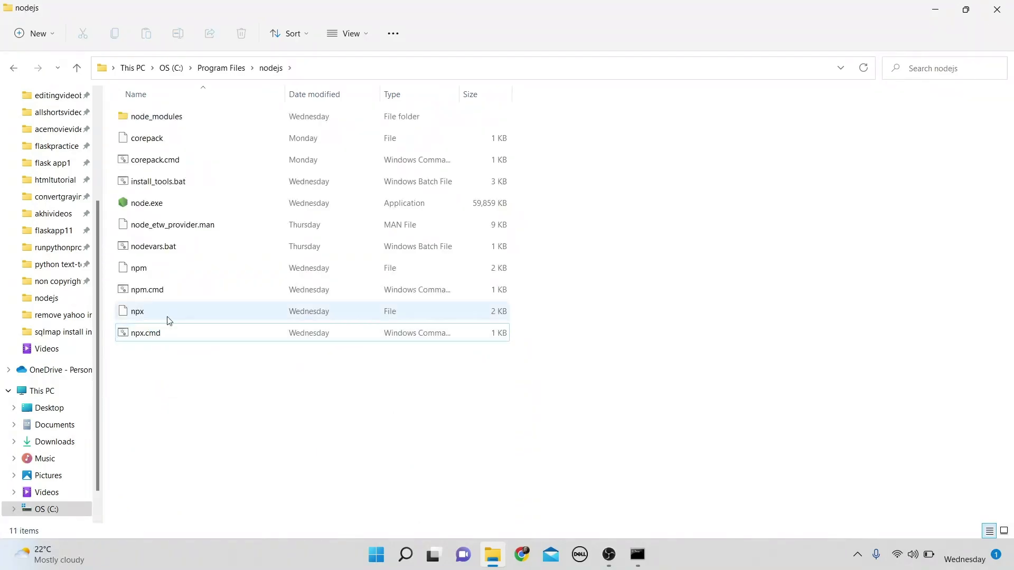
{"action": "left_click", "coordinate": [142, 271]}
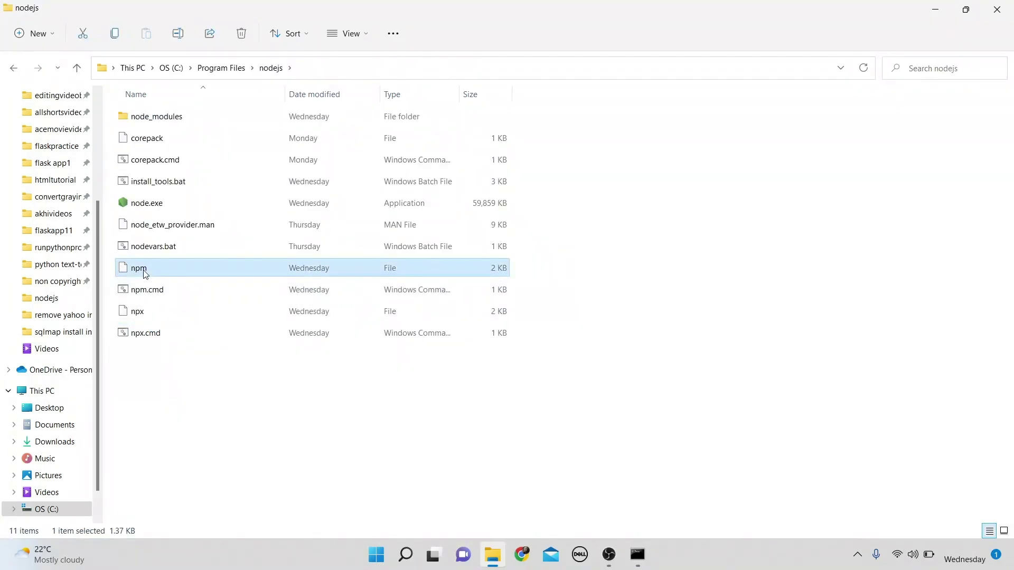
Open the npm file with Visual Studio Code via Open with.
{"action": "right_click", "coordinate": [144, 272]}
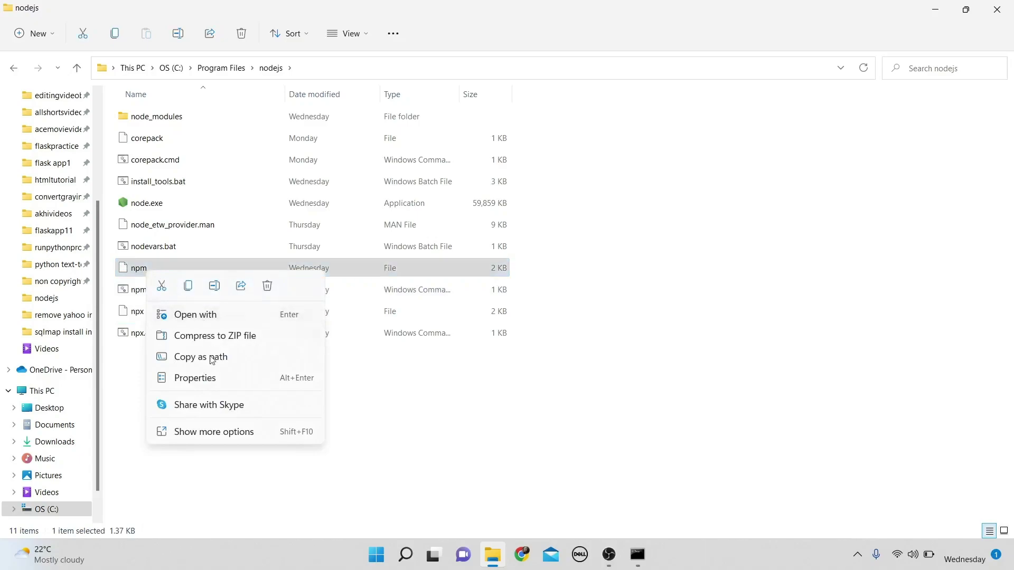
{"action": "left_click", "coordinate": [194, 315]}
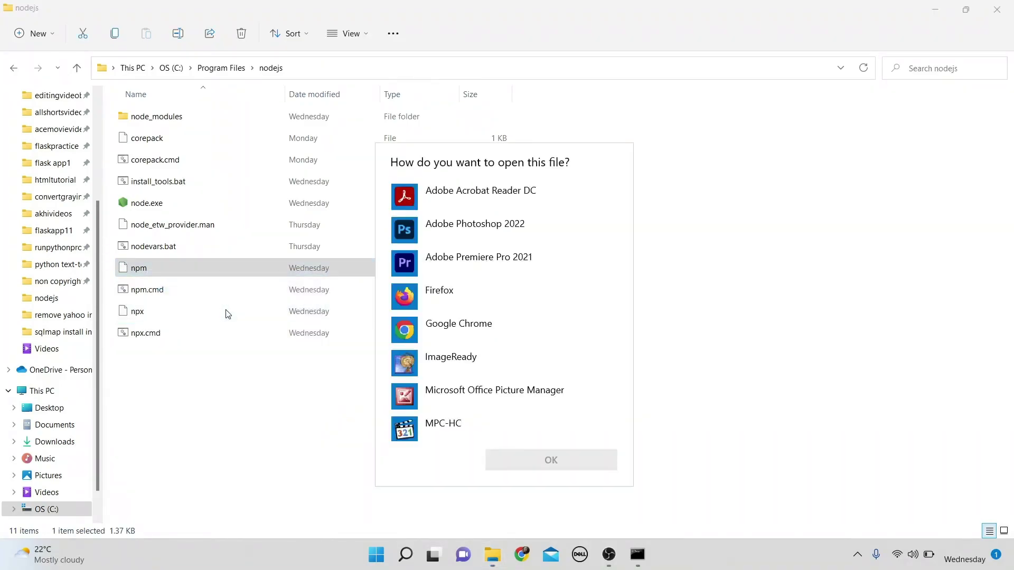
{"action": "scroll", "coordinate": [475, 316], "scroll_direction": "down", "scroll_amount": 3}
{"action": "scroll", "coordinate": [456, 270], "scroll_direction": "up", "scroll_amount": 3}
{"action": "scroll", "coordinate": [464, 333], "scroll_direction": "down", "scroll_amount": 3}
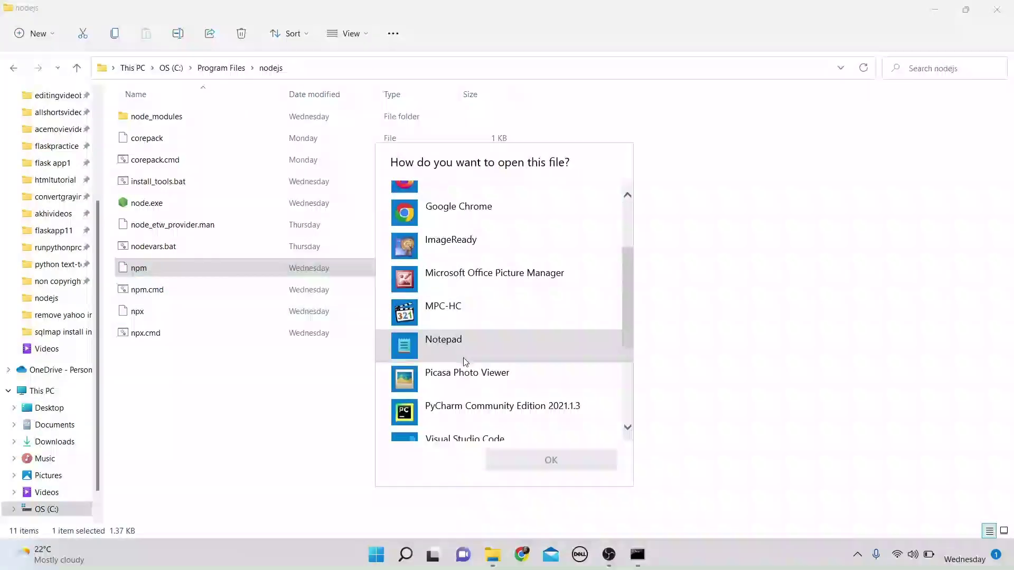
{"action": "scroll", "coordinate": [459, 341], "scroll_direction": "down", "scroll_amount": 3}
{"action": "scroll", "coordinate": [454, 345], "scroll_direction": "down", "scroll_amount": 1}
{"action": "left_click", "coordinate": [451, 287]}
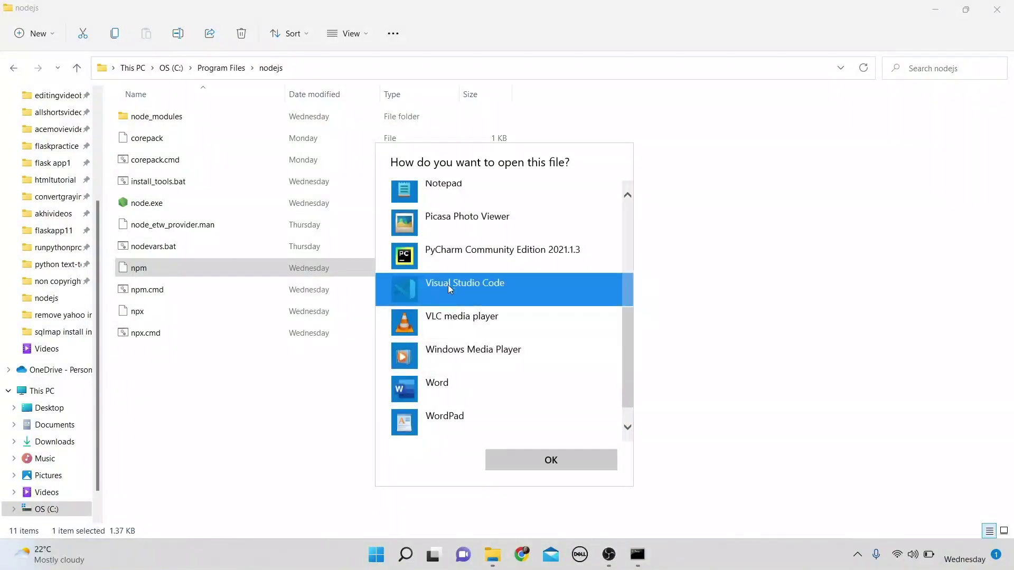
{"action": "left_click", "coordinate": [551, 460]}
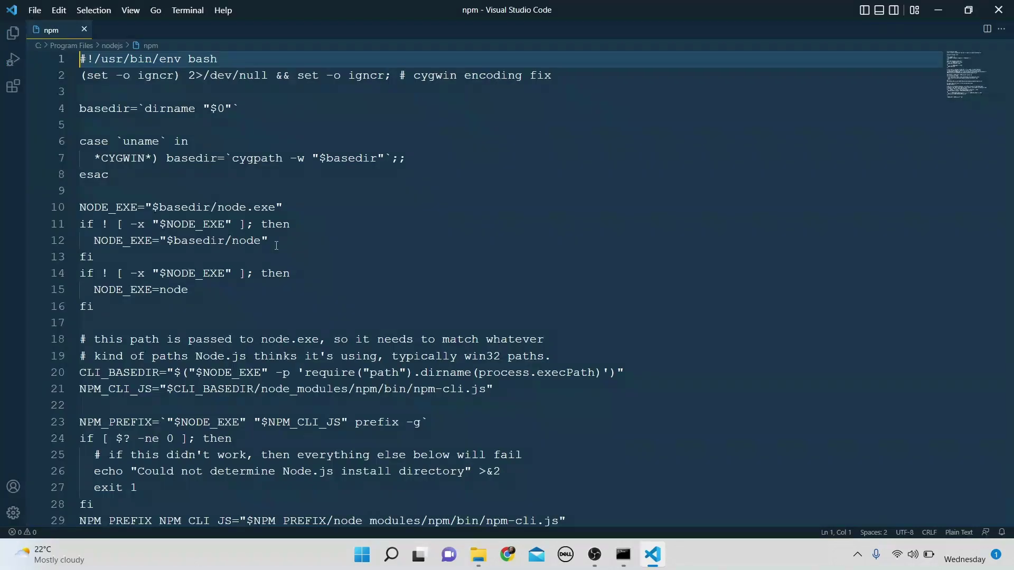
{"action": "scroll", "coordinate": [253, 238], "scroll_direction": "down", "scroll_amount": 2}
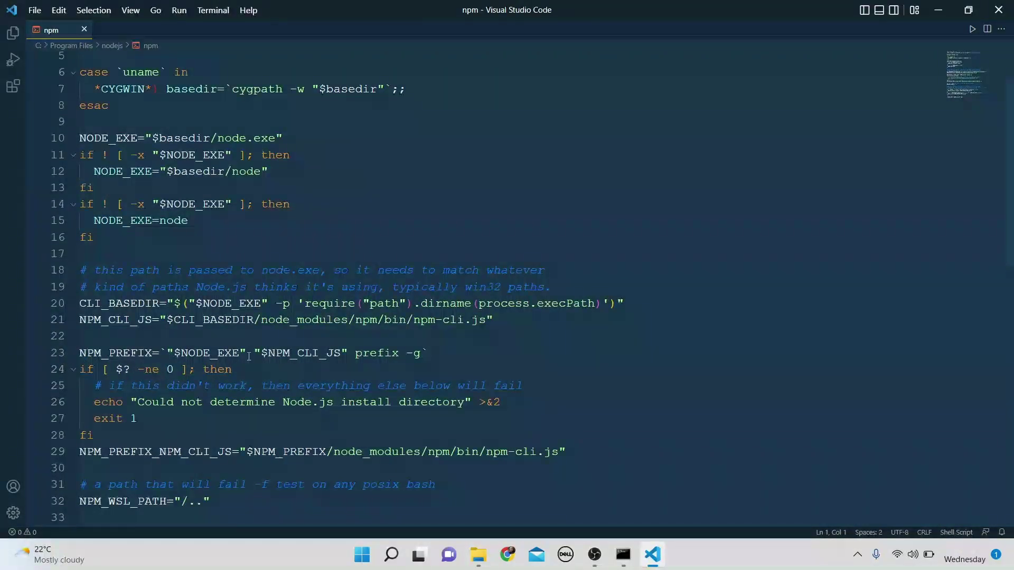
Change line 23's '-g' to '--location=global' and save npm using Retry as Admin.
{"action": "left_click", "coordinate": [422, 354]}
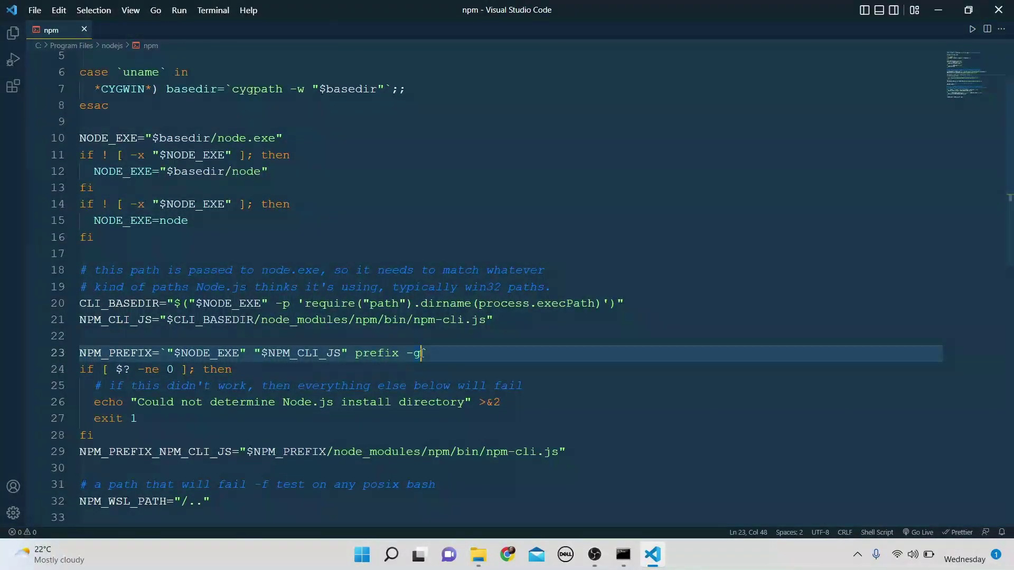
{"action": "key", "text": "BackSpace"}
{"action": "key", "text": "BackSpace"}
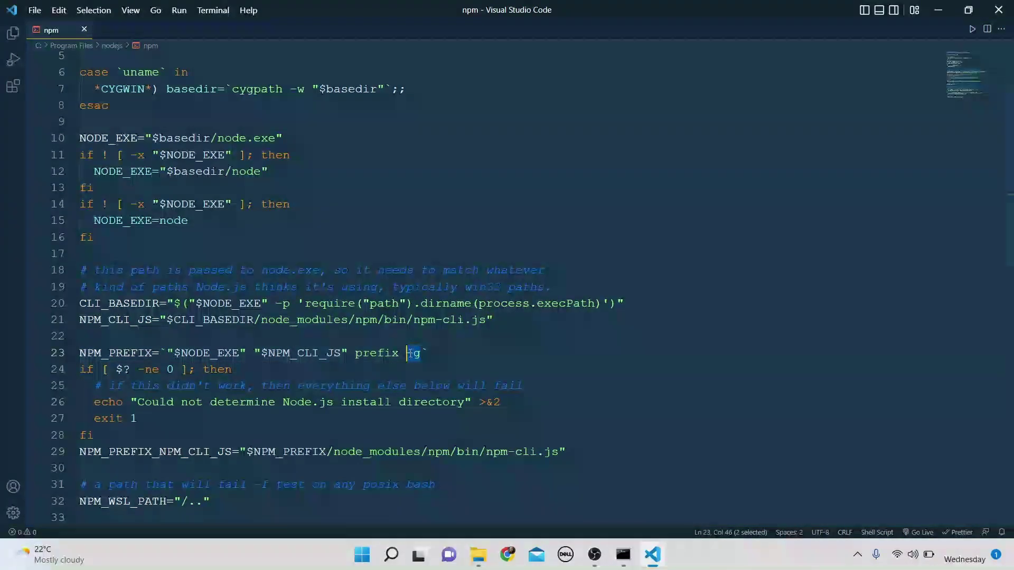
{"action": "type", "text": "--location=global"}
{"action": "key", "text": "ctrl+s"}
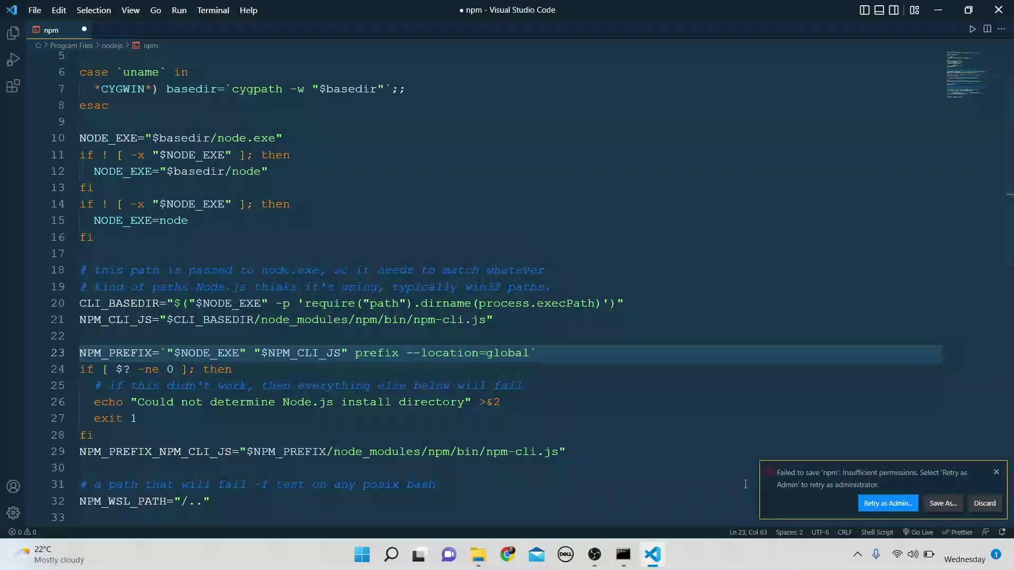
{"action": "key", "text": "ctrl+s"}
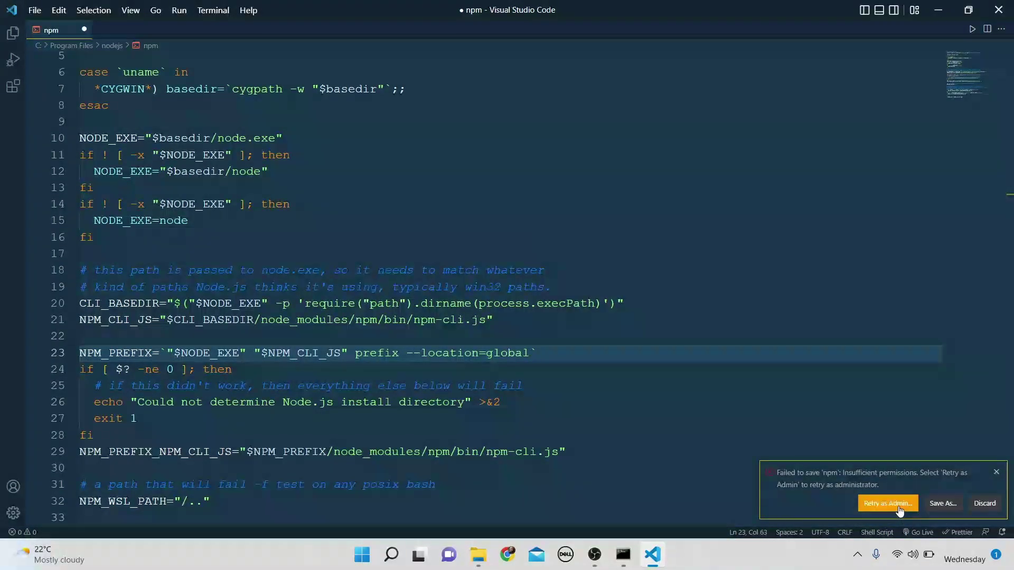
{"action": "left_click", "coordinate": [887, 503]}
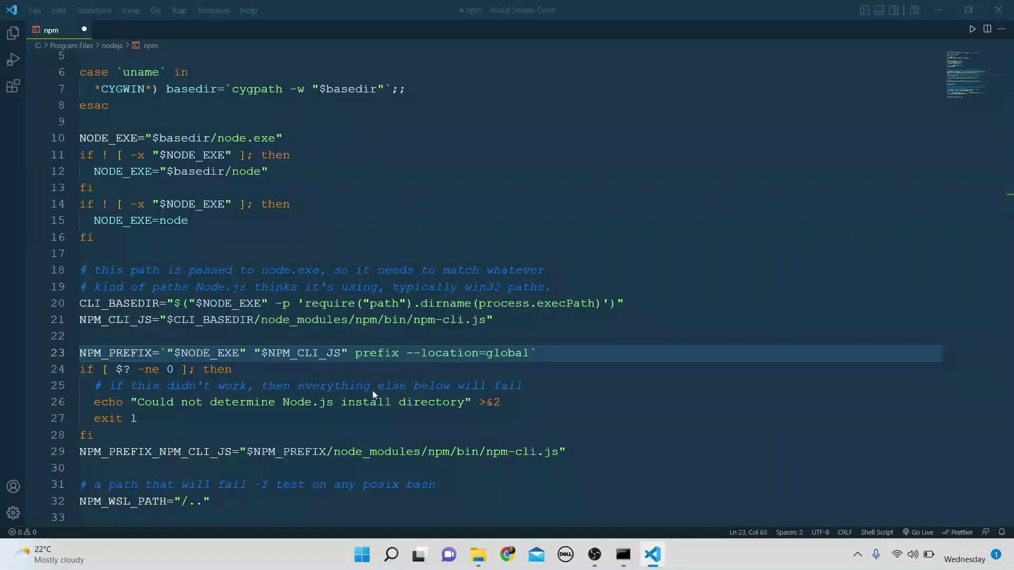
Open npm.cmd from C:\Program Files\nodejs through File > Open File.
{"action": "left_click", "coordinate": [35, 10]}
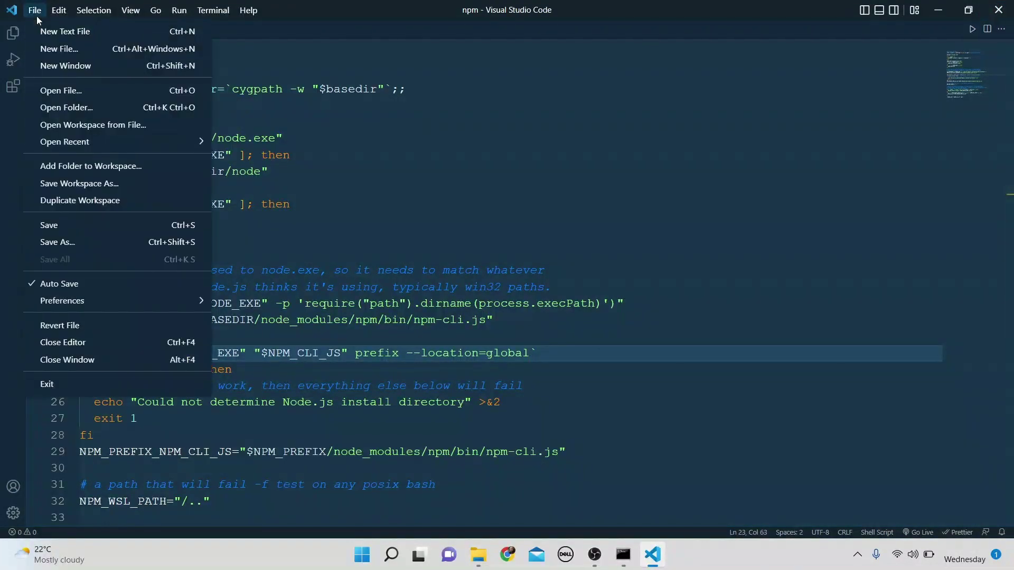
{"action": "left_click", "coordinate": [61, 91]}
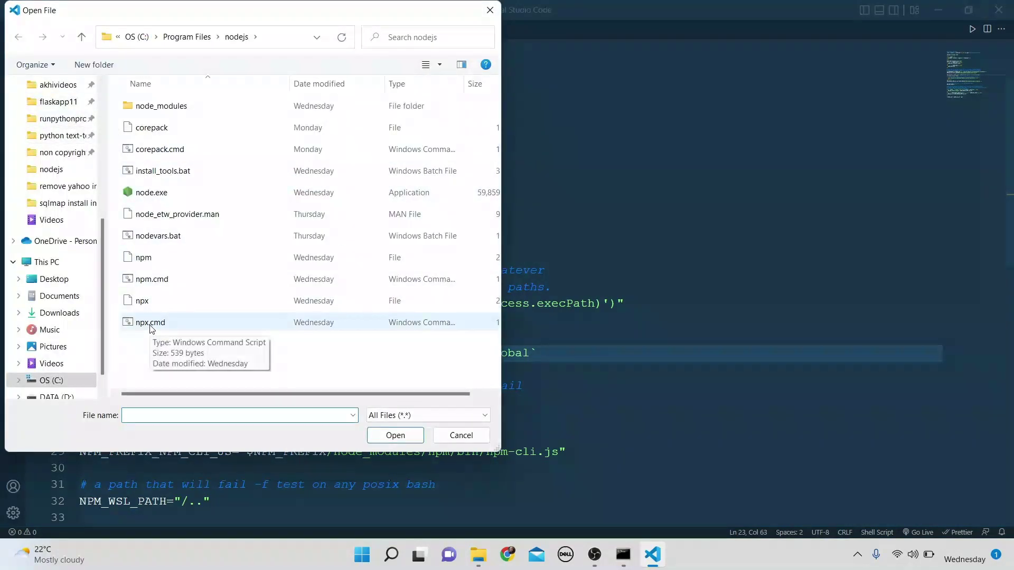
{"action": "left_click", "coordinate": [153, 279]}
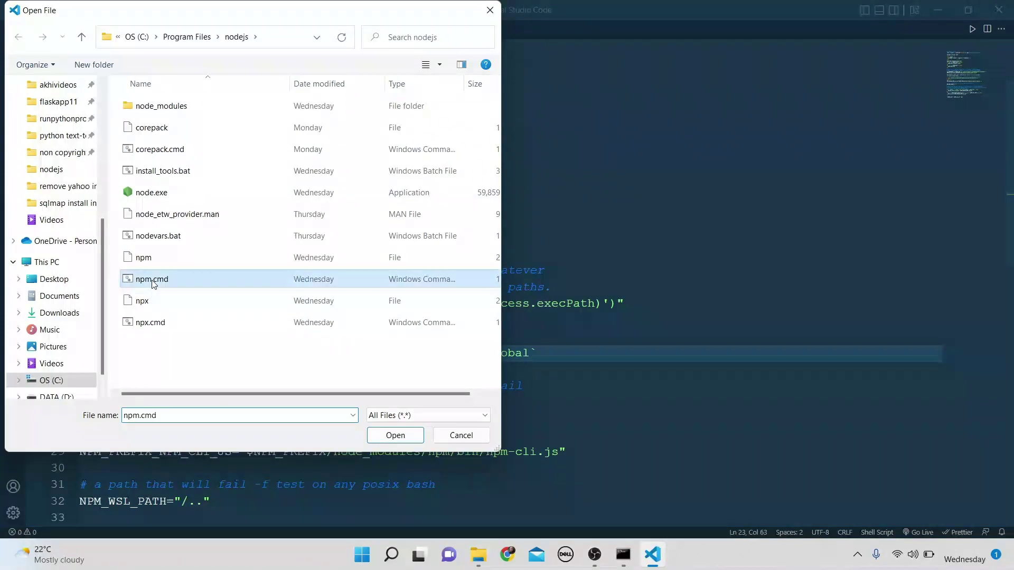
{"action": "left_click", "coordinate": [399, 435]}
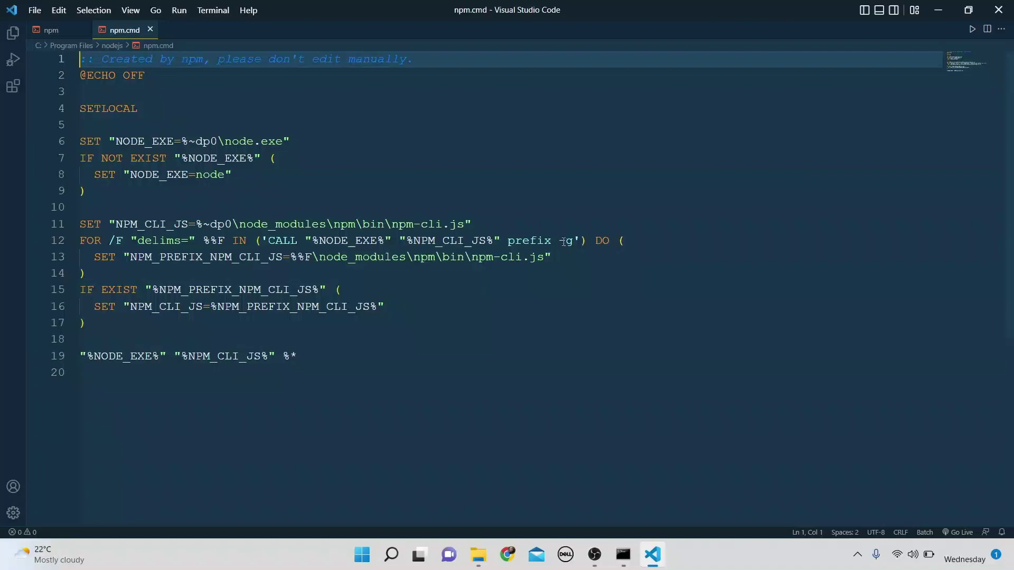
Change line 12's '-g' to '--location=global' and save npm.cmd using Retry as Admin.
{"action": "left_click_drag", "start_coordinate": [572, 241], "coordinate": [559, 240]}
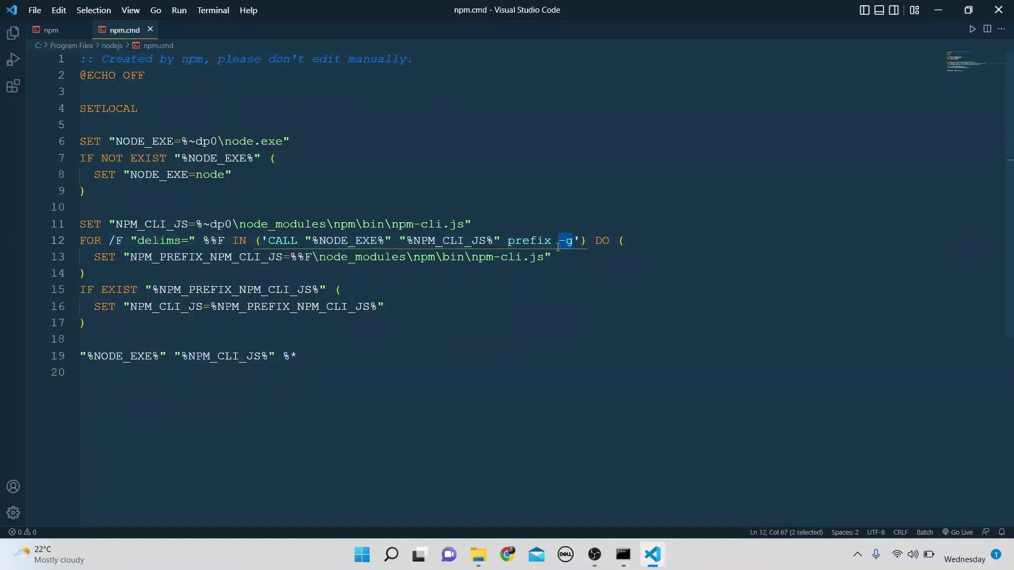
{"action": "key", "text": "BackSpace"}
{"action": "type", "text": "--location=global"}
{"action": "key", "text": "ctrl+s"}
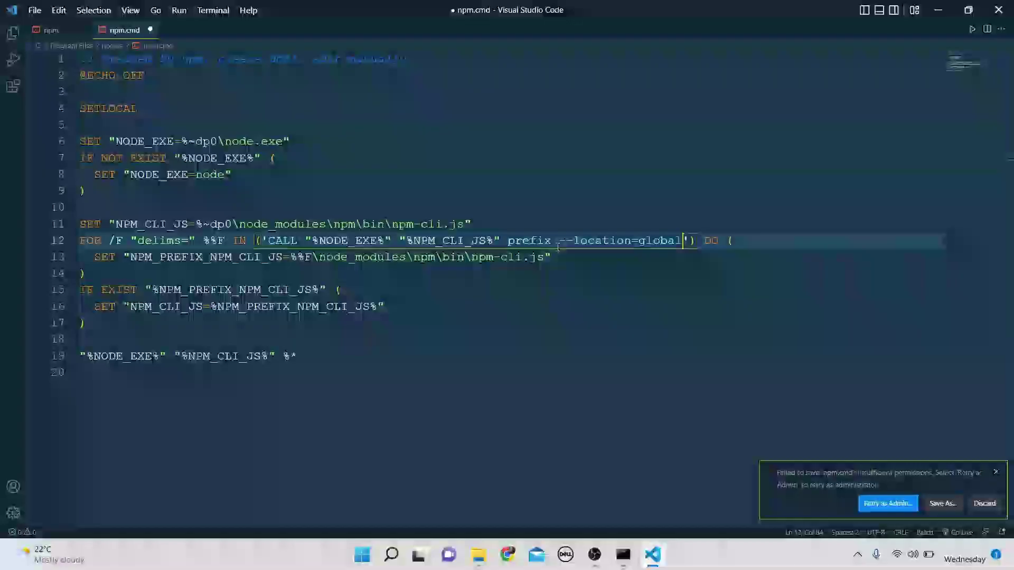
{"action": "left_click", "coordinate": [885, 504]}
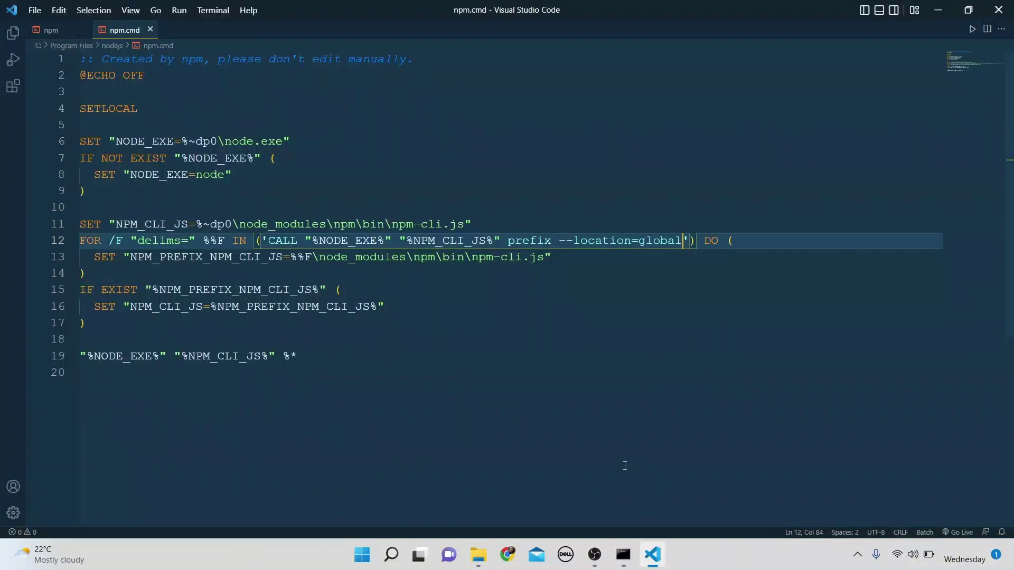
Switch back to Command Prompt and run npm -v again.
{"action": "left_click", "coordinate": [624, 555]}
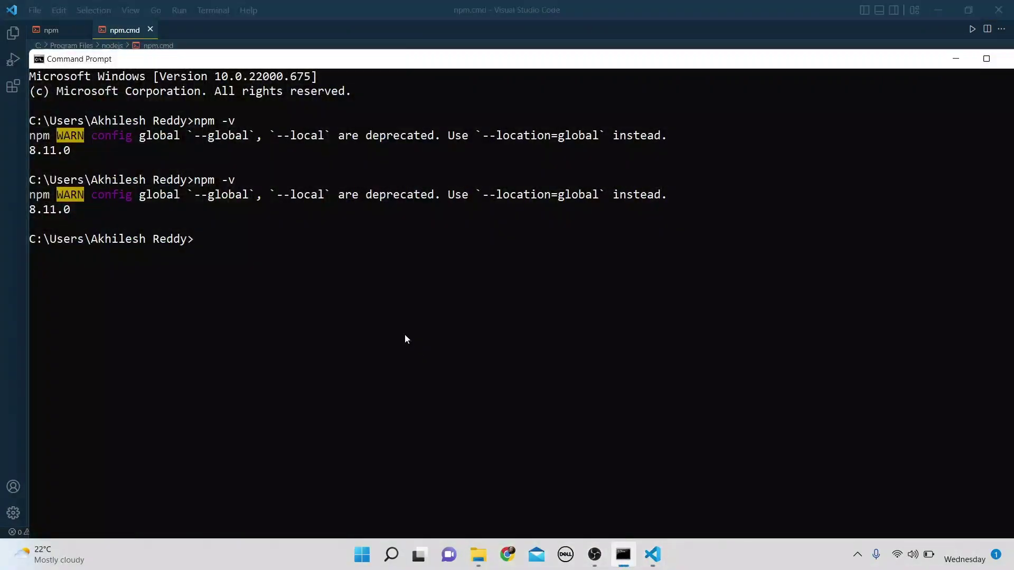
{"action": "left_click", "coordinate": [355, 254]}
{"action": "type", "text": "npm -v"}
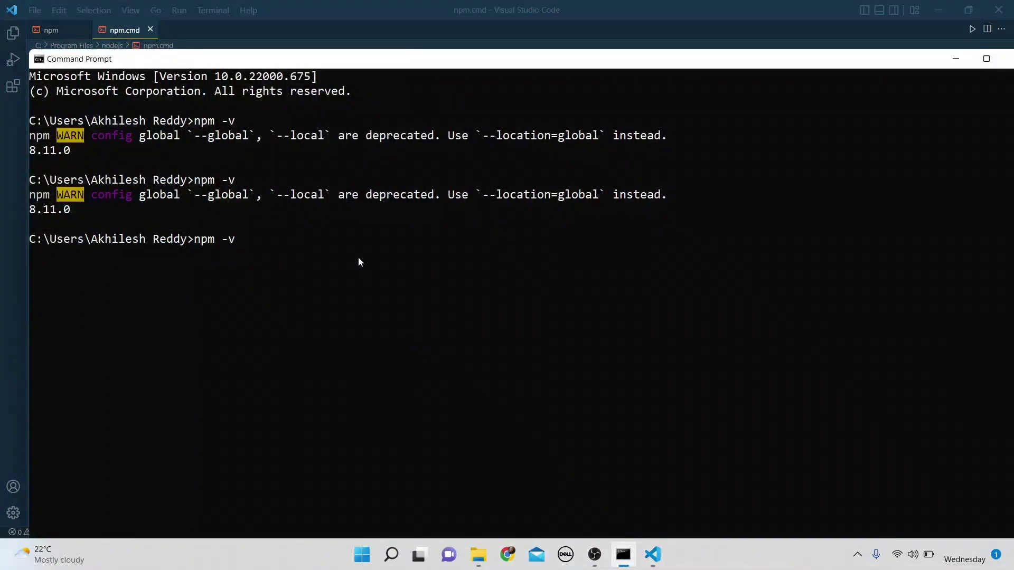
{"action": "key", "text": "Return"}
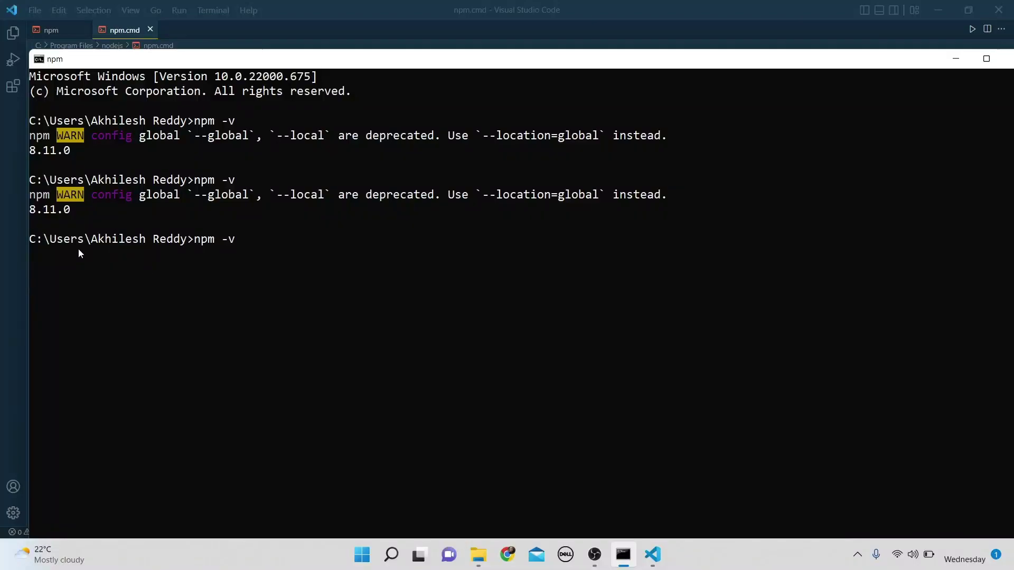